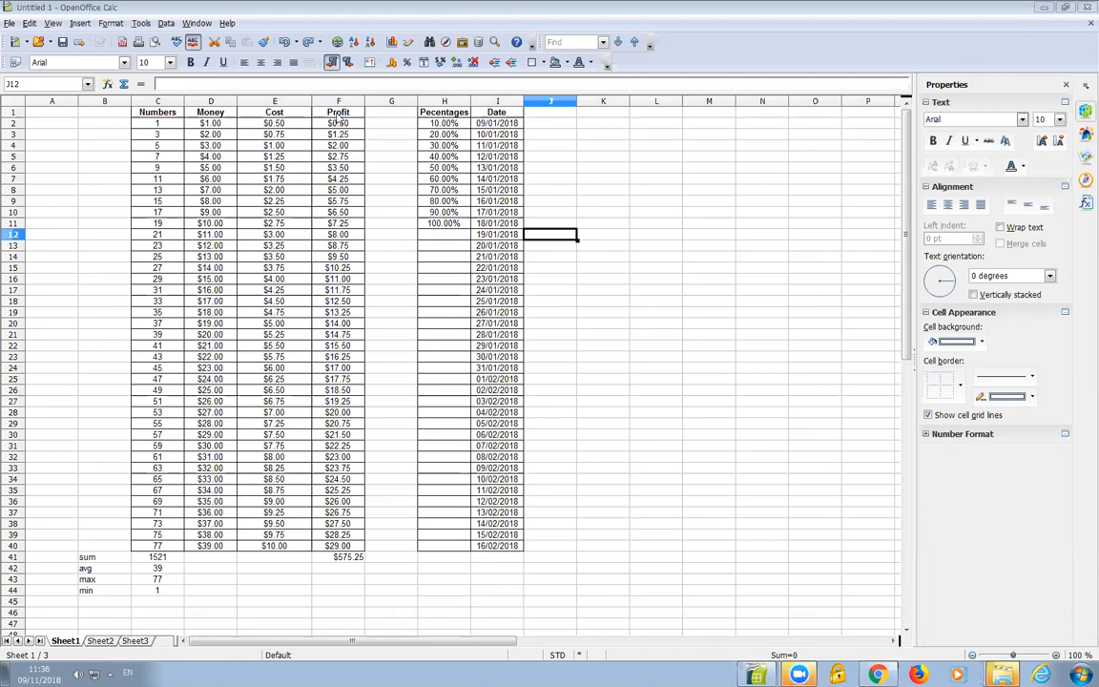
Move the Profit column (F1:F40) into column J, beside the Date column
drag(338, 116, 329, 550)
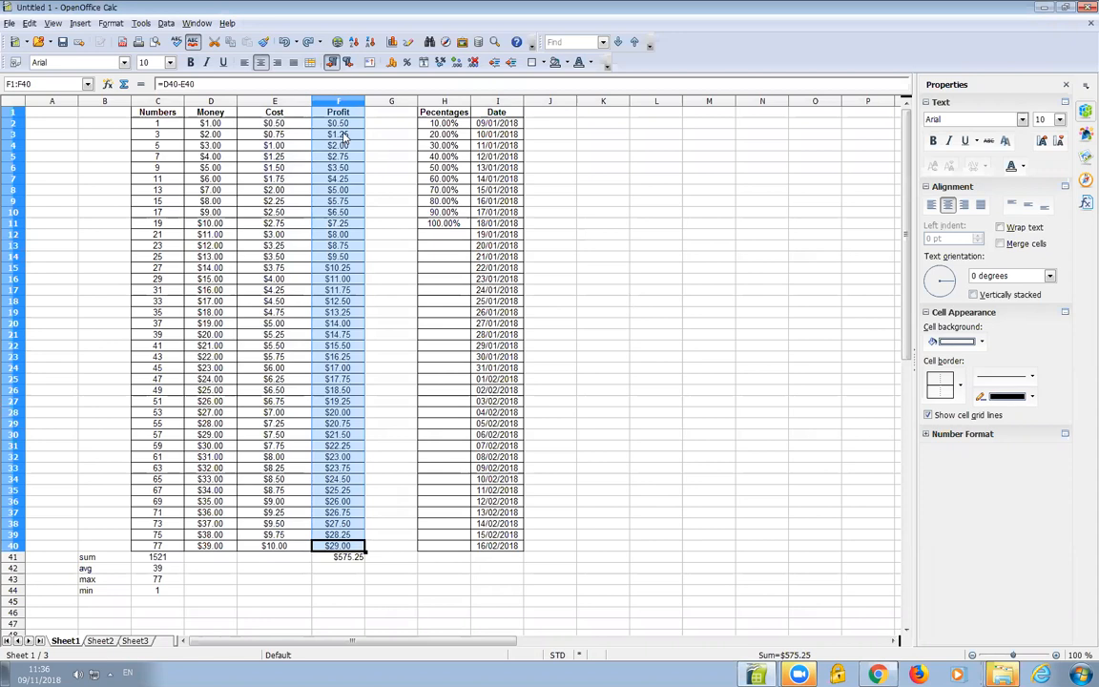
click(343, 136)
drag(340, 117, 329, 545)
drag(348, 179, 551, 179)
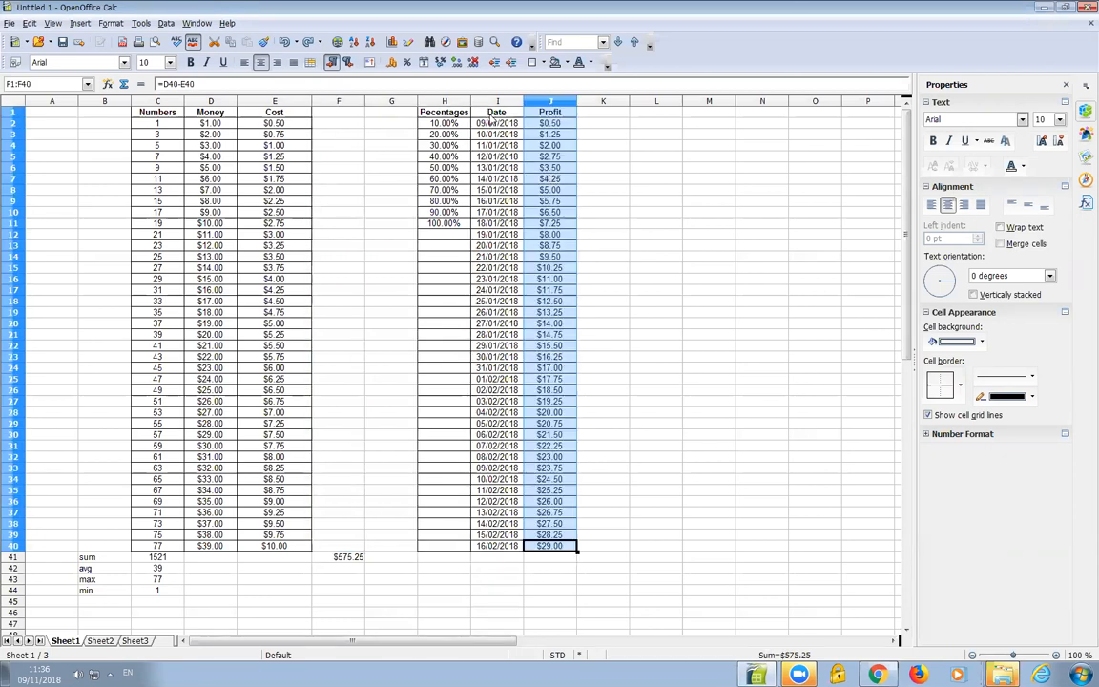
Select the Date and Profit columns together (I1:J40) and insert a chart
click(493, 123)
key(Down)
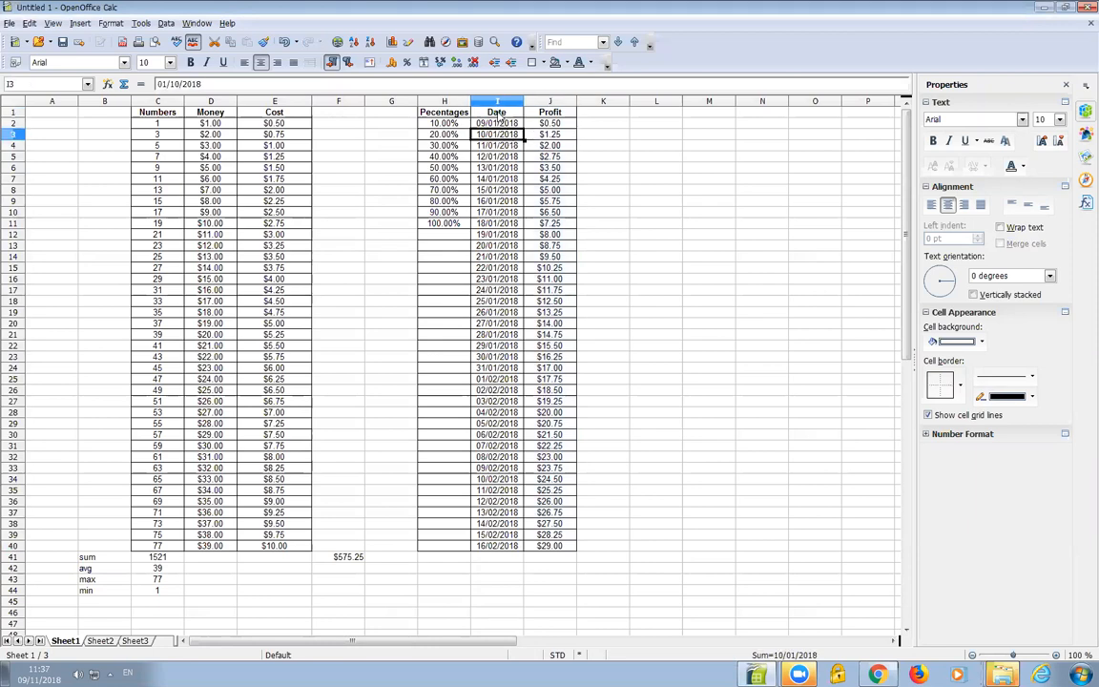
drag(496, 114, 482, 549)
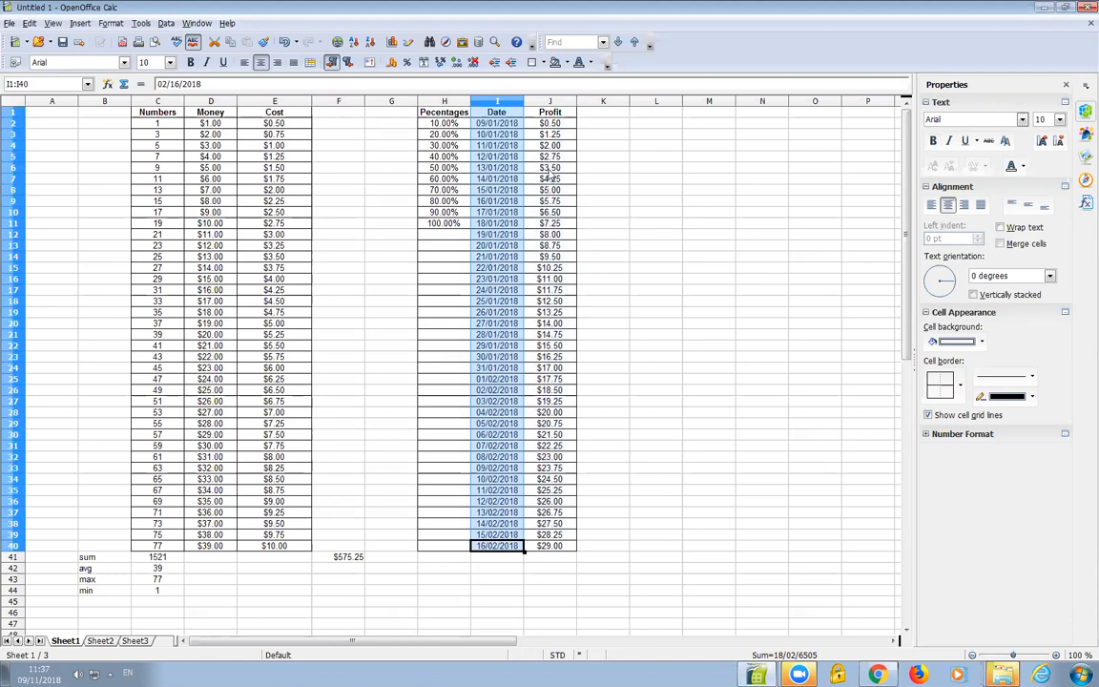
click(545, 116)
drag(544, 118, 556, 551)
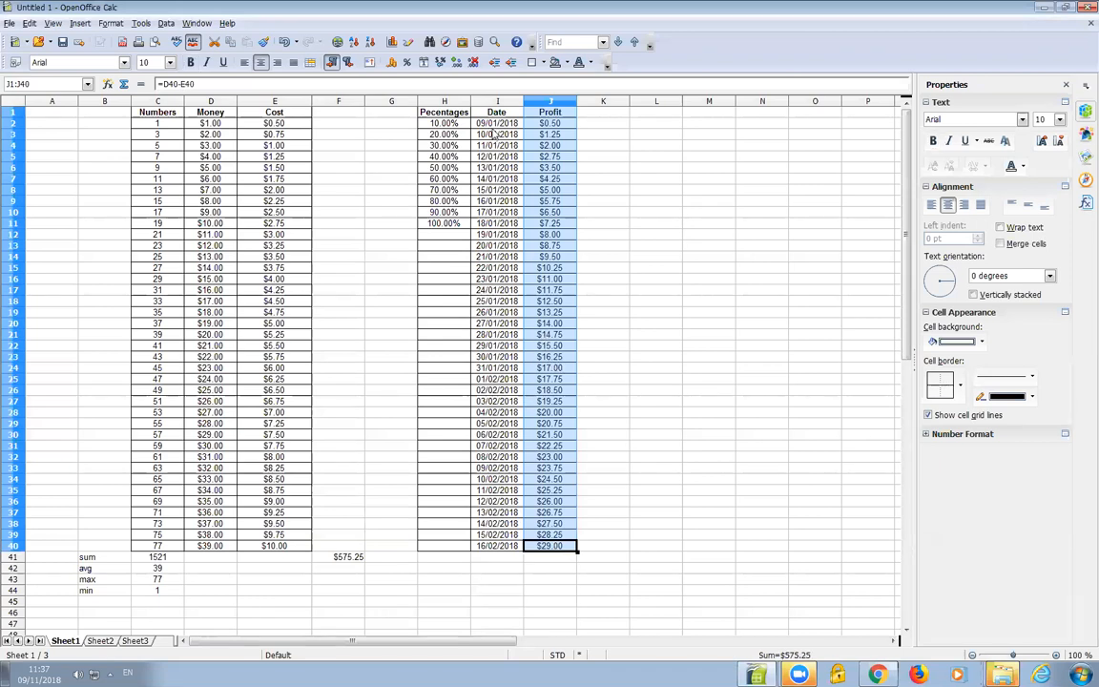
drag(492, 113, 554, 551)
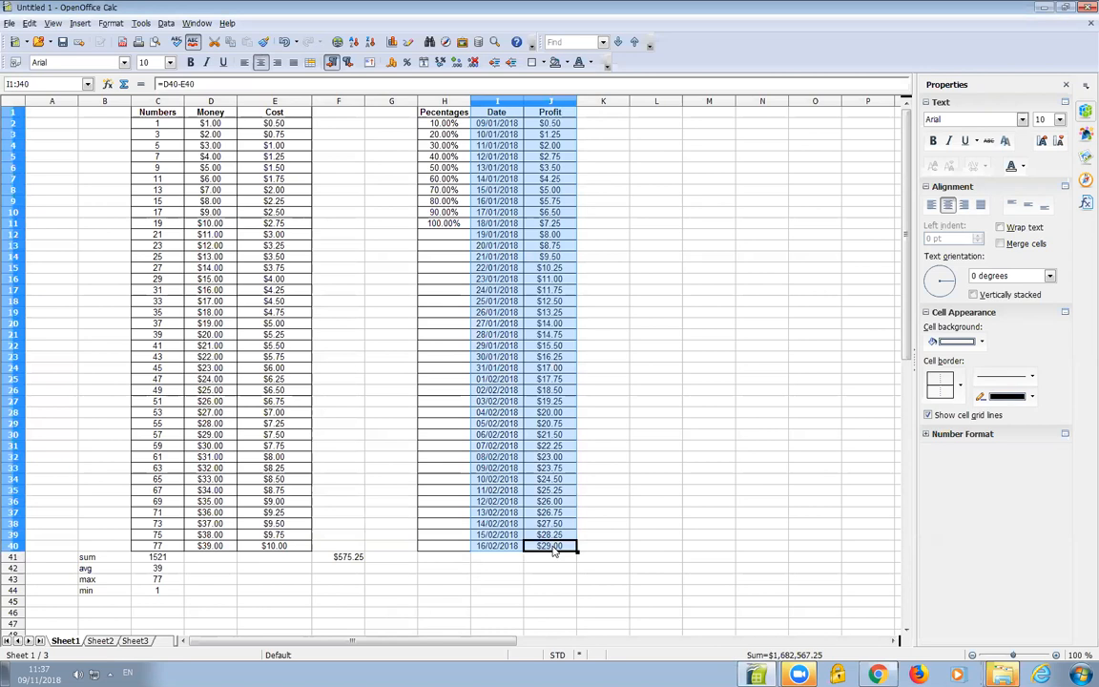
click(391, 43)
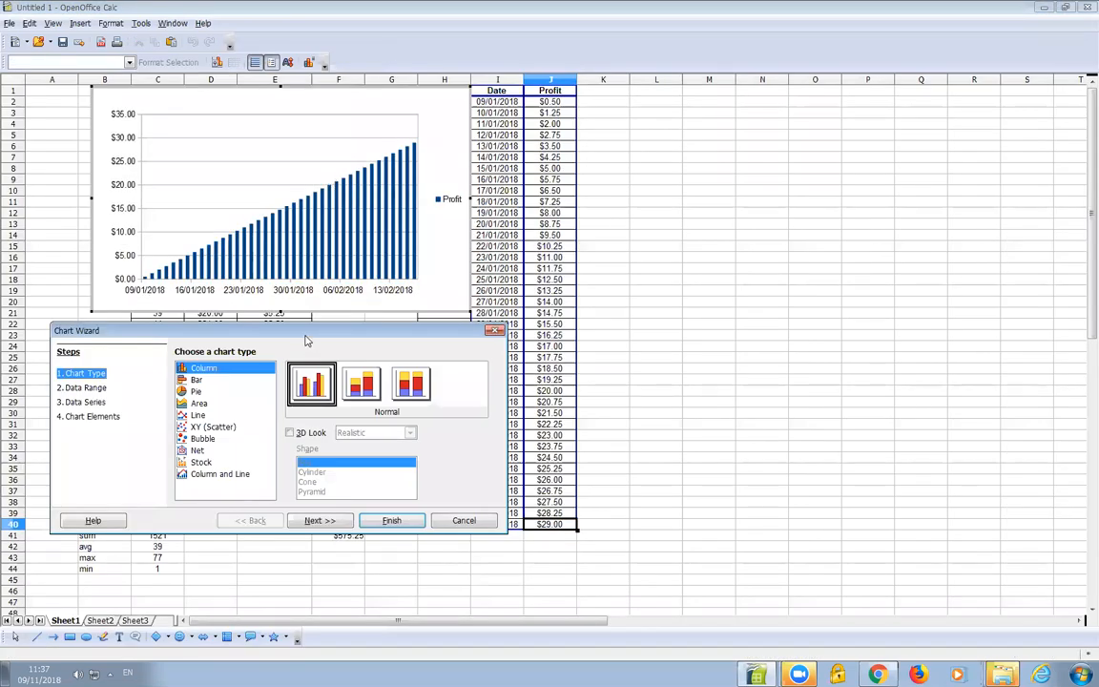
Compare chart types, then finish the chart wizard with the Normal Column chart type
drag(304, 333, 307, 184)
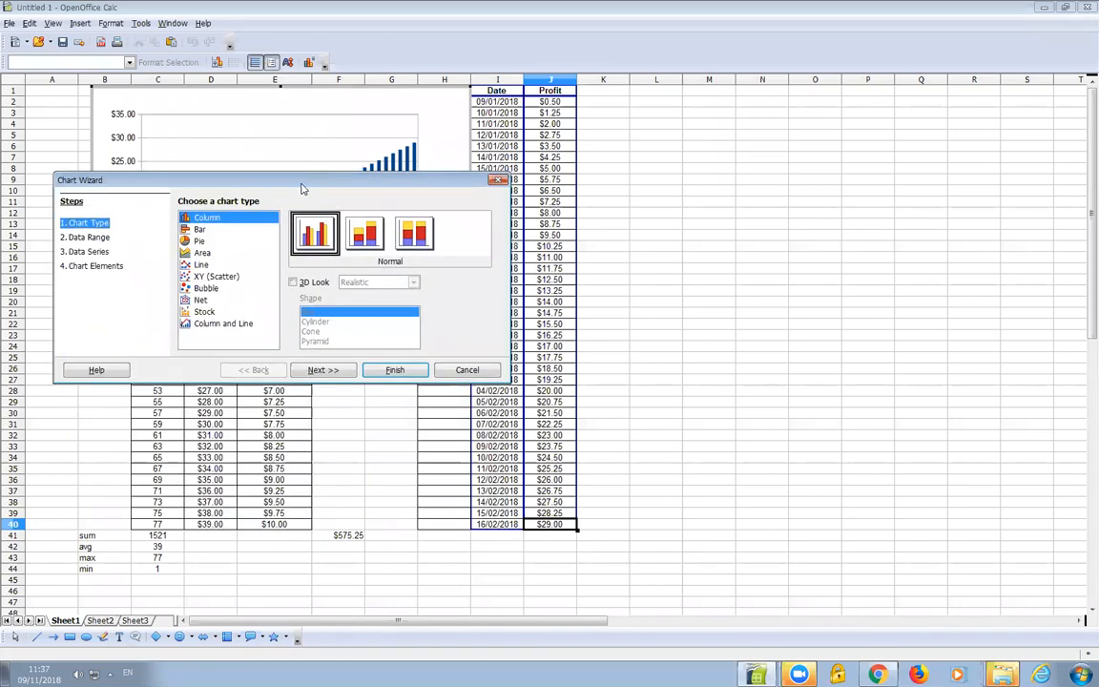
click(202, 264)
click(208, 275)
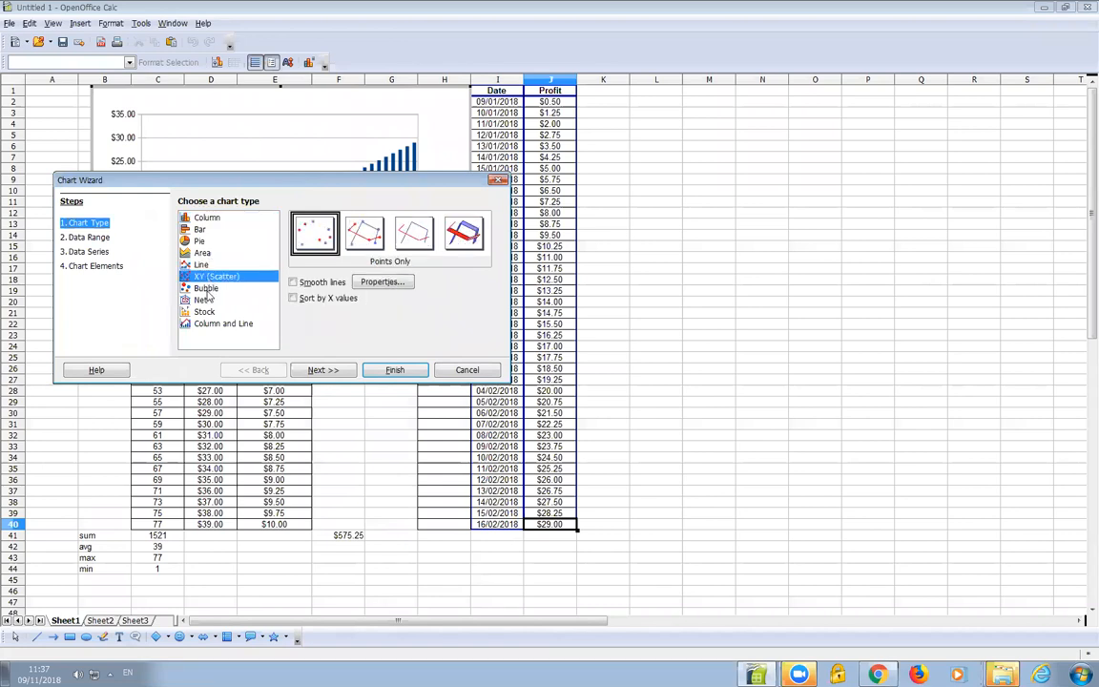
click(206, 287)
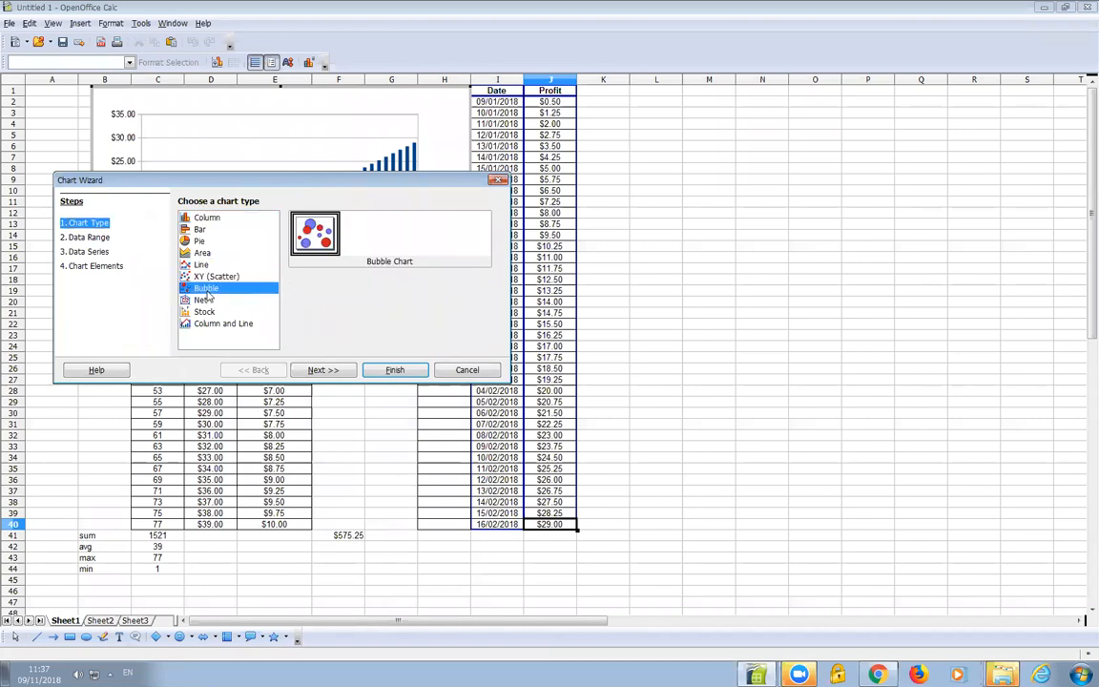
click(206, 219)
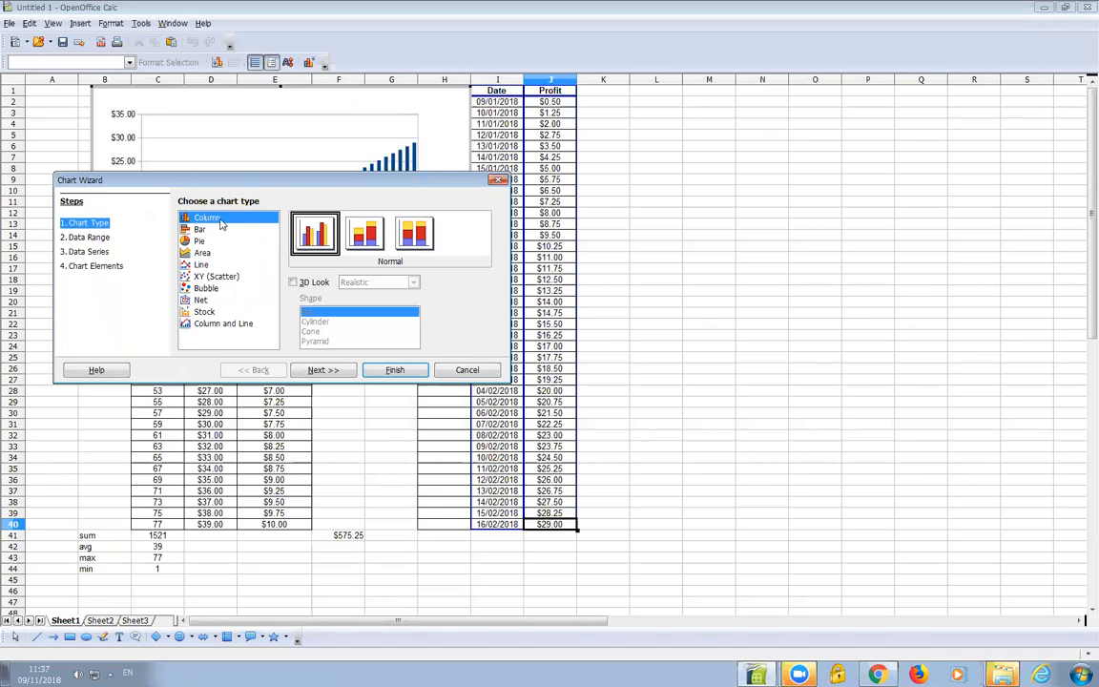
click(385, 372)
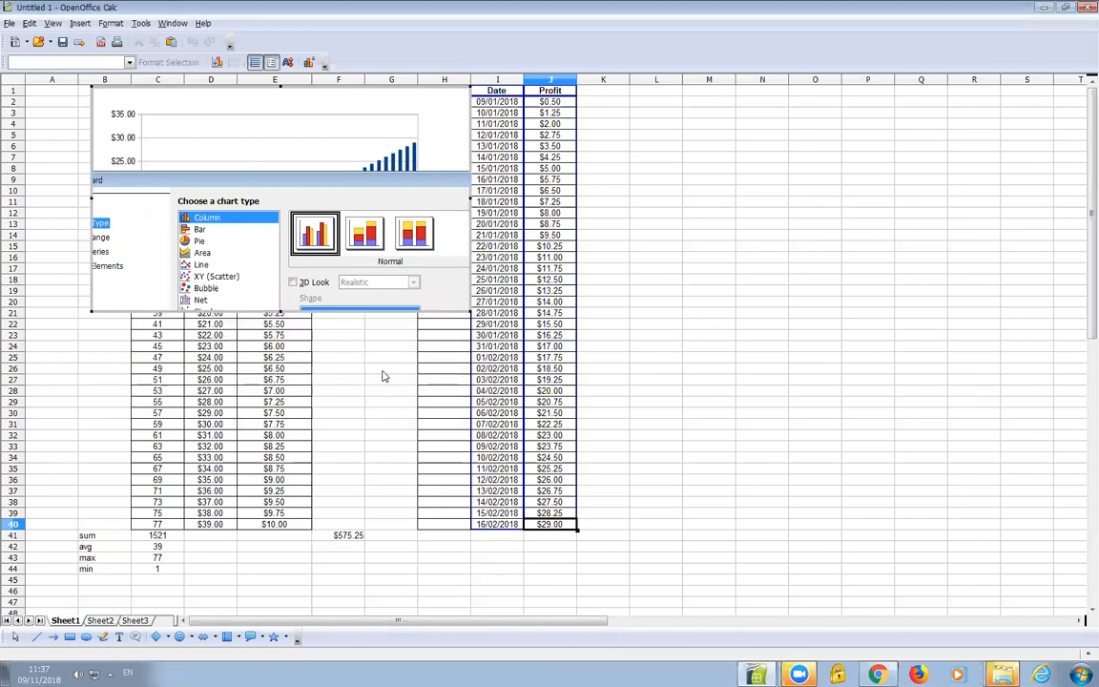
Move the chart to the right of the data, next to column J
click(246, 105)
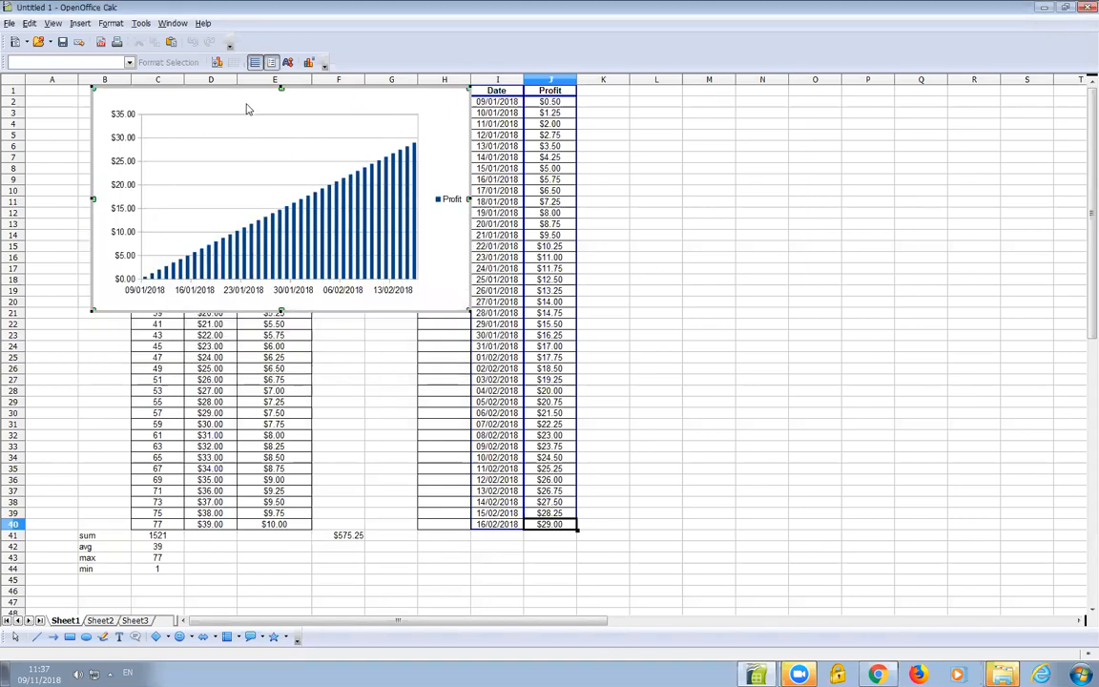
click(250, 104)
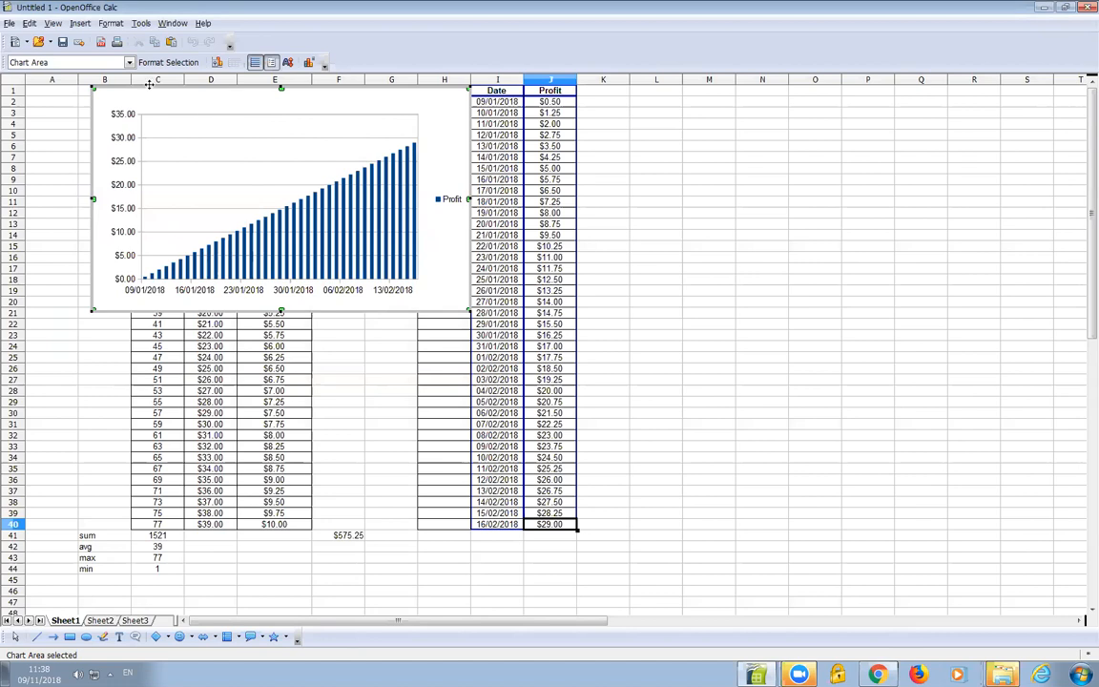
drag(150, 87, 637, 133)
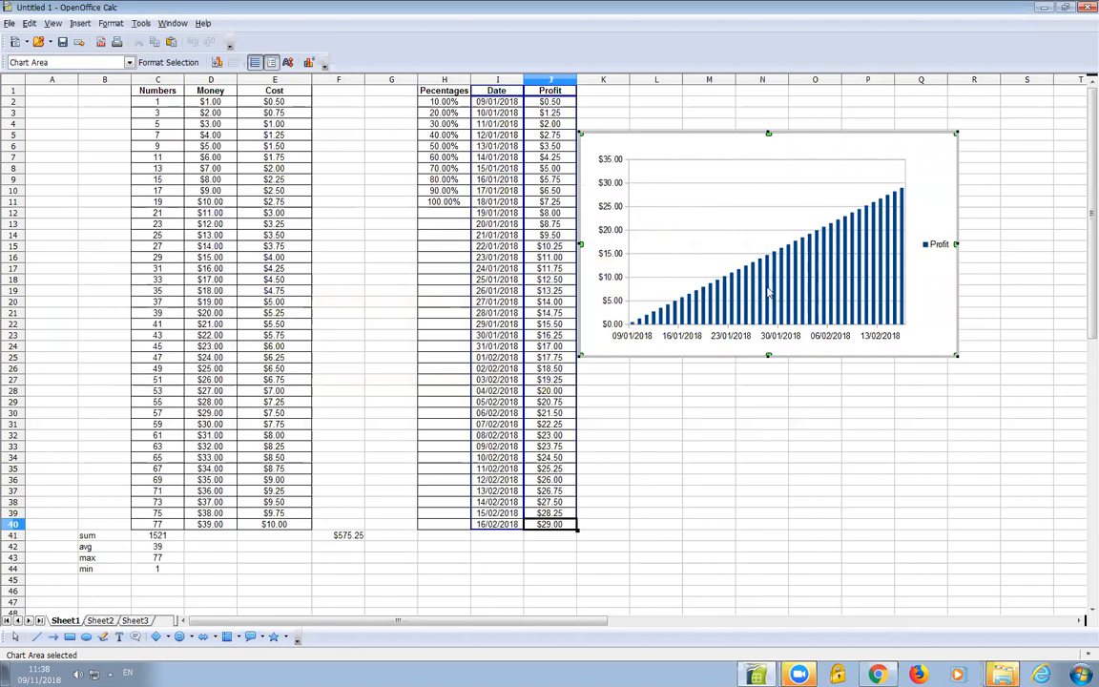
Format the Profit data series, setting its area fill colour to Chart 4 green
mouse_move(768, 293)
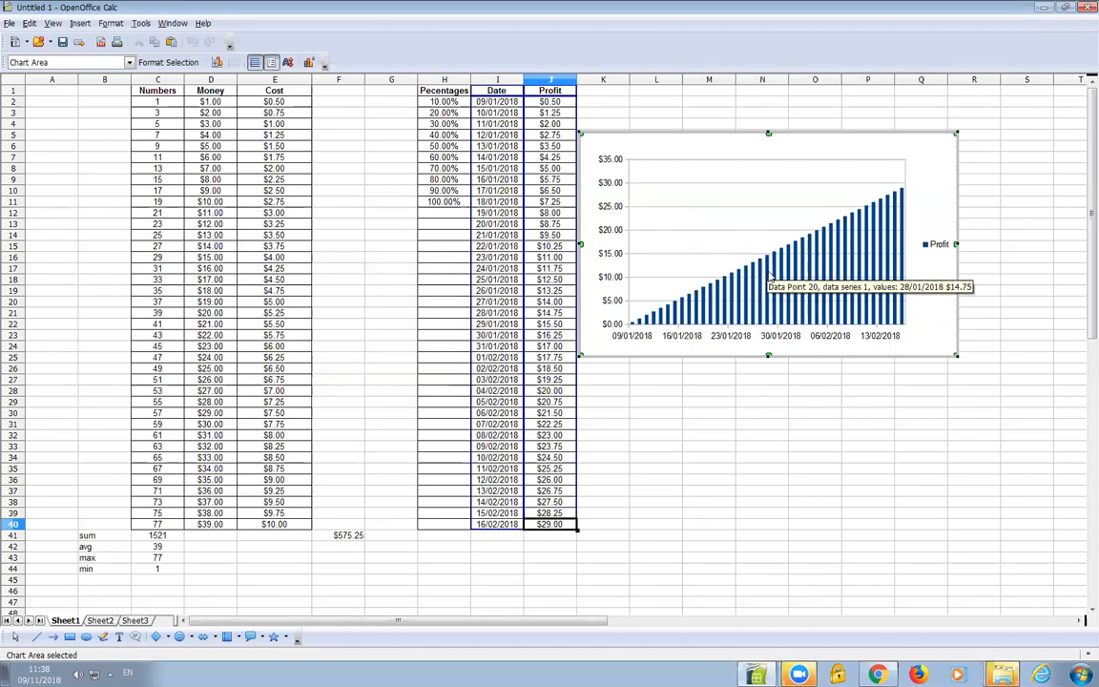
click(769, 268)
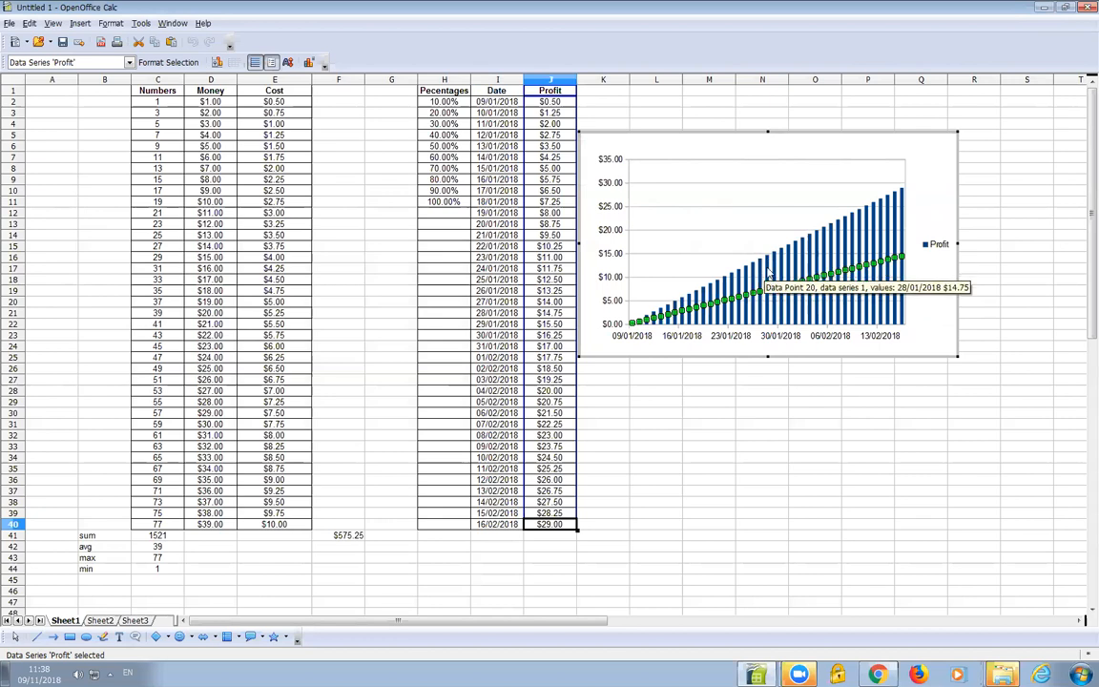
right_click(769, 271)
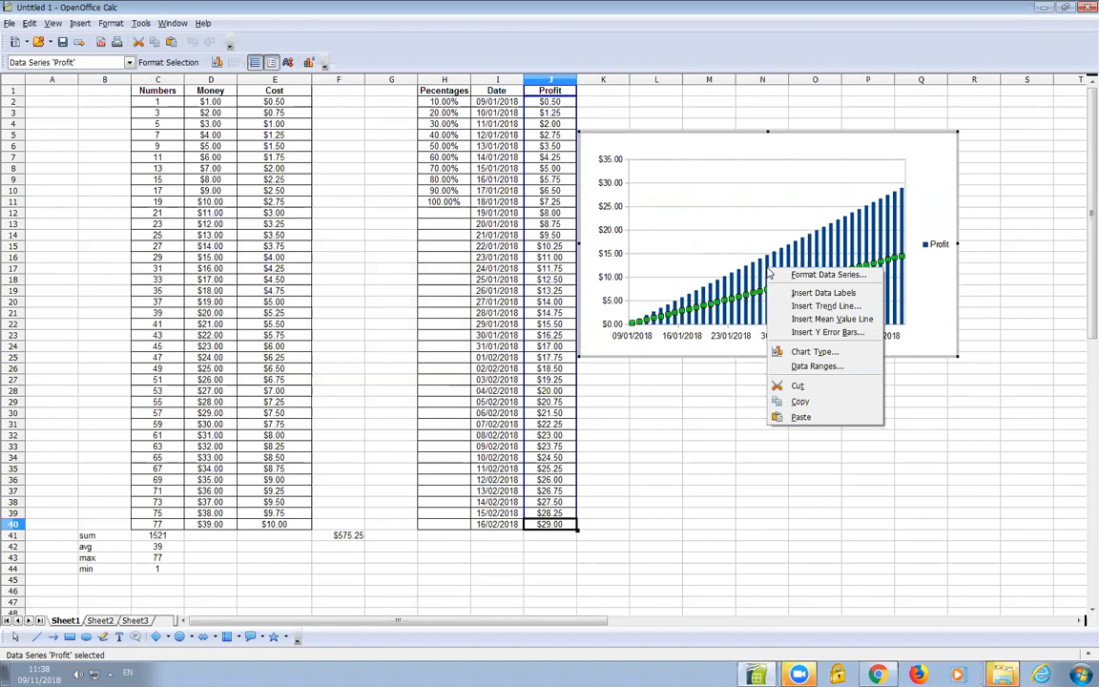
click(851, 277)
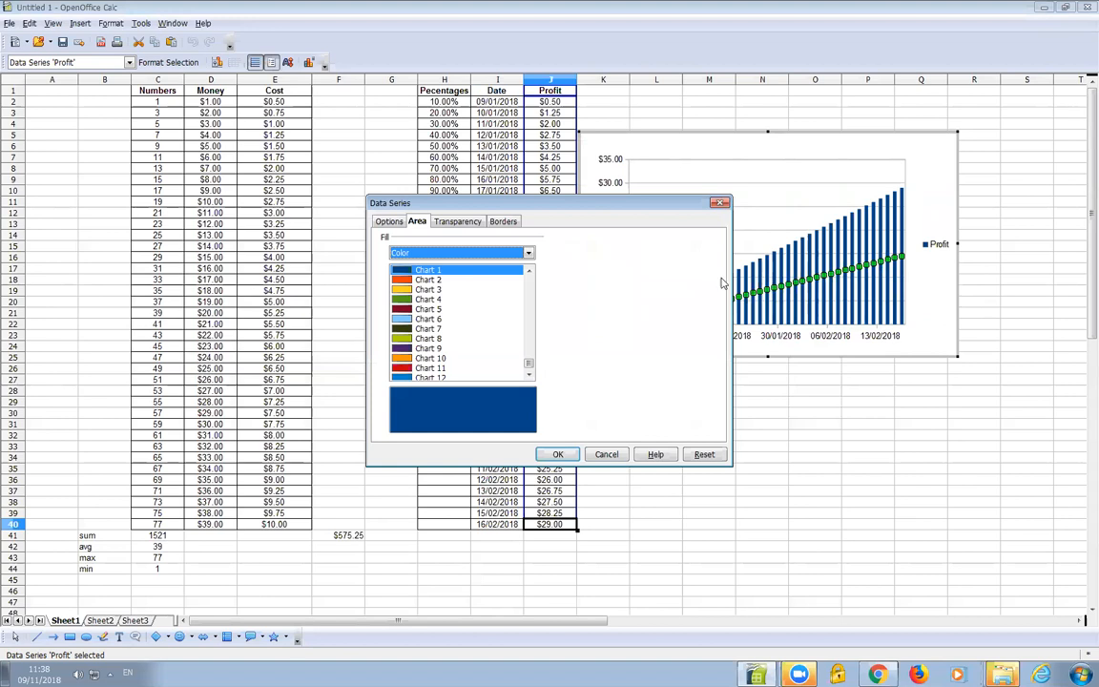
click(398, 224)
click(422, 225)
click(456, 225)
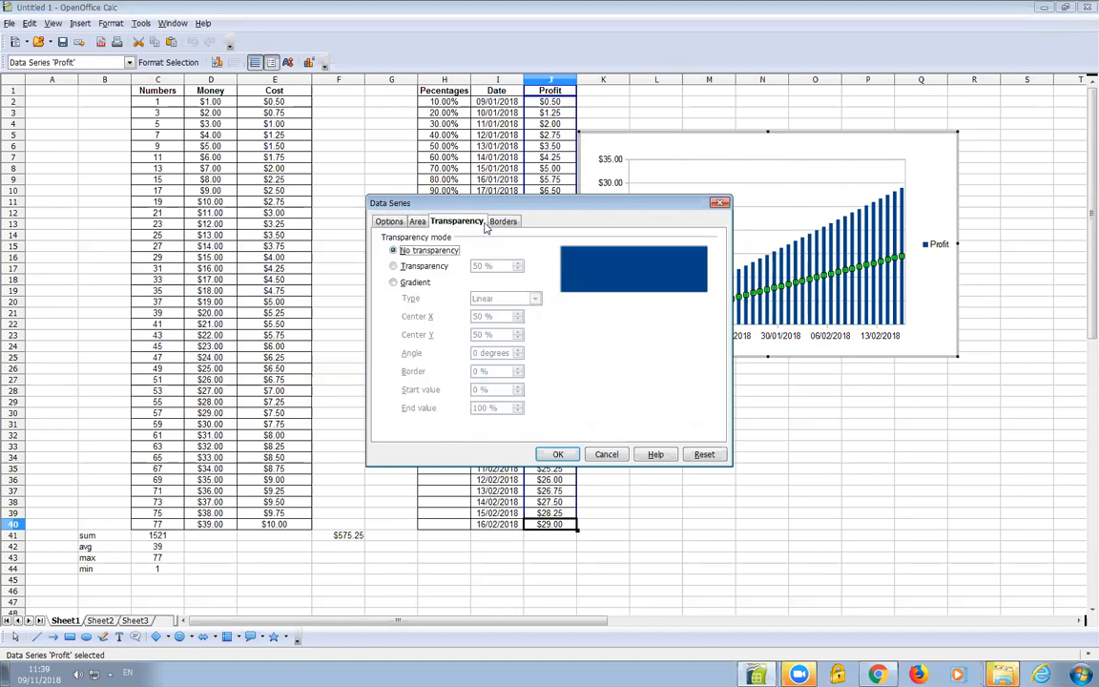
click(497, 225)
click(417, 223)
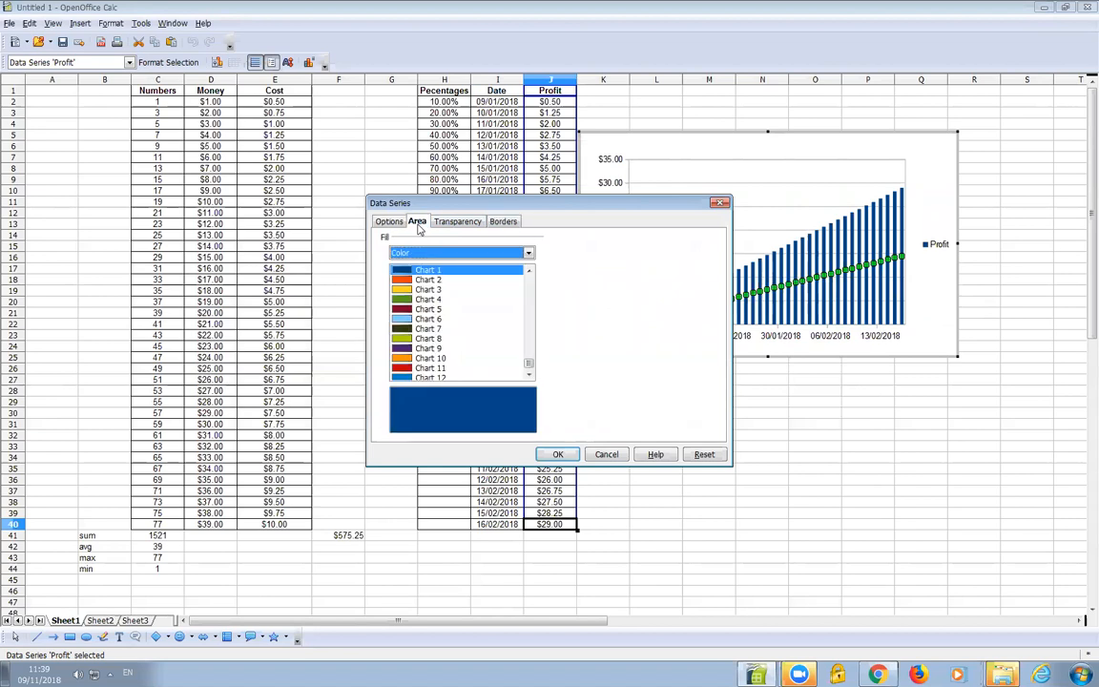
scroll(432, 310, down, 1)
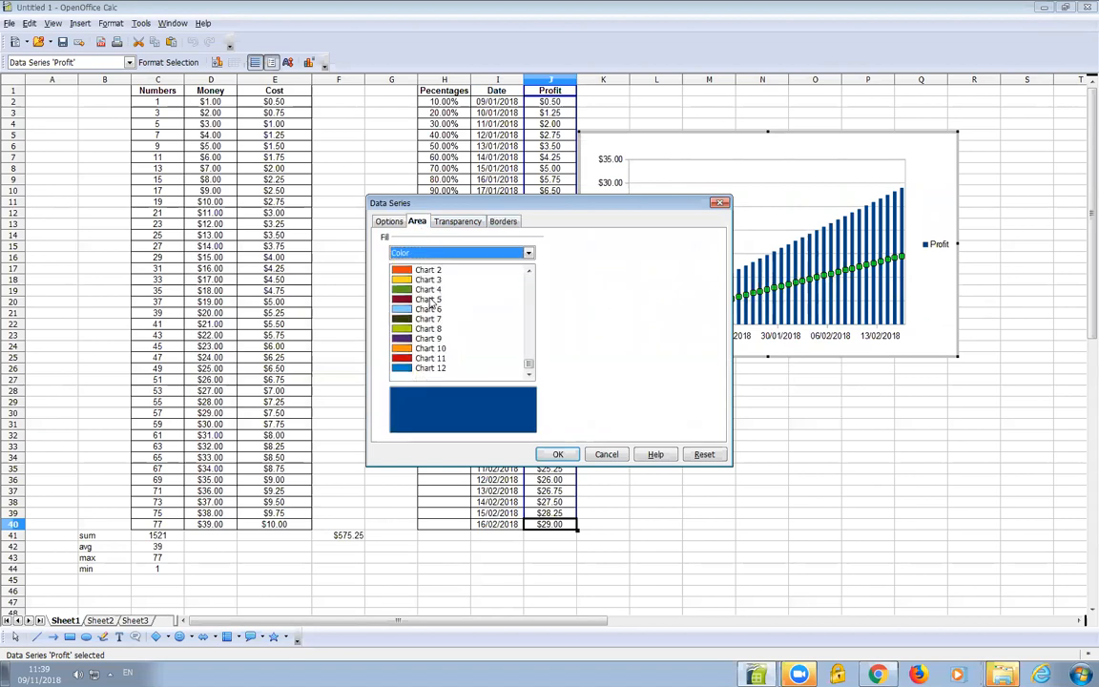
click(429, 289)
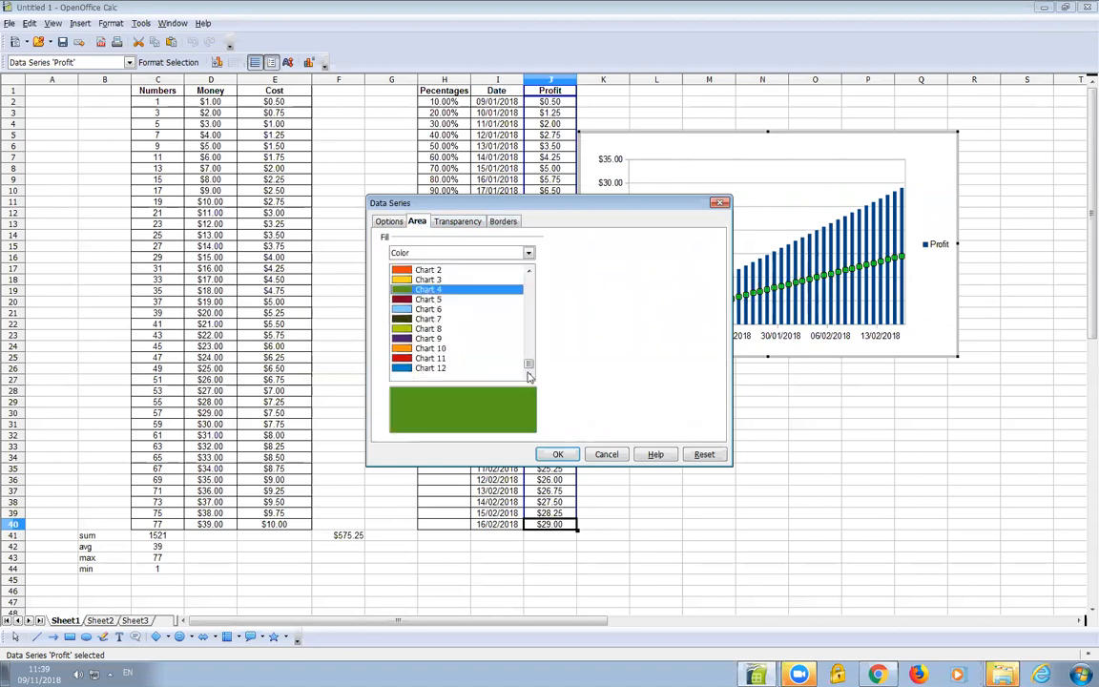
click(558, 454)
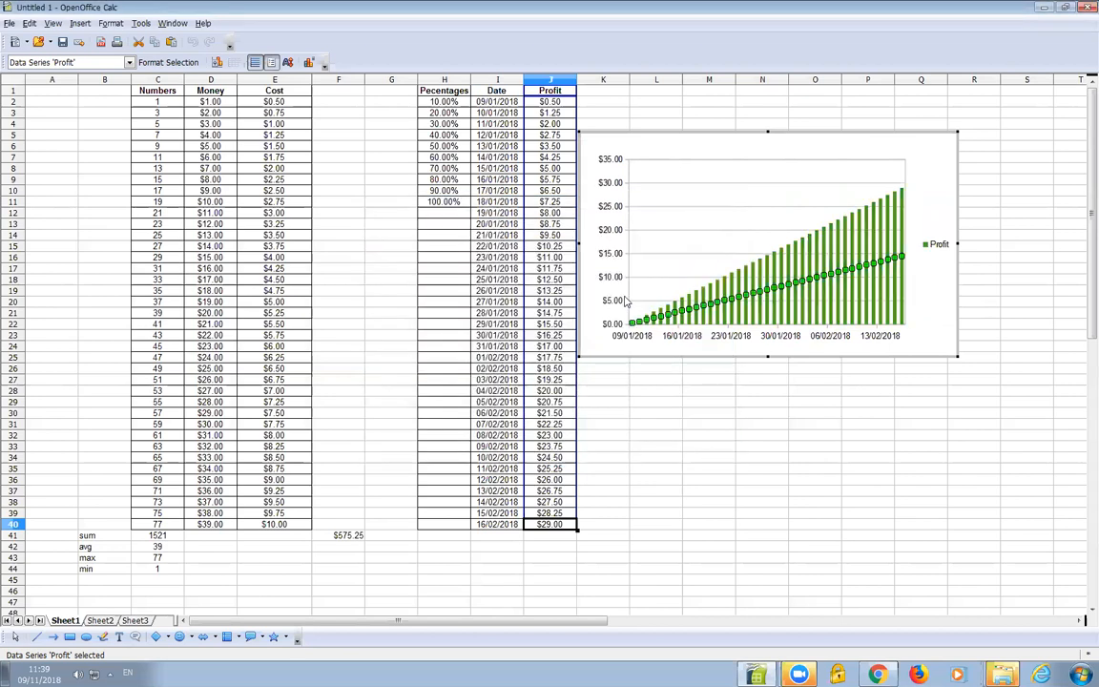
Format the chart wall with a Gray Gradient 2 gradient fill
click(658, 240)
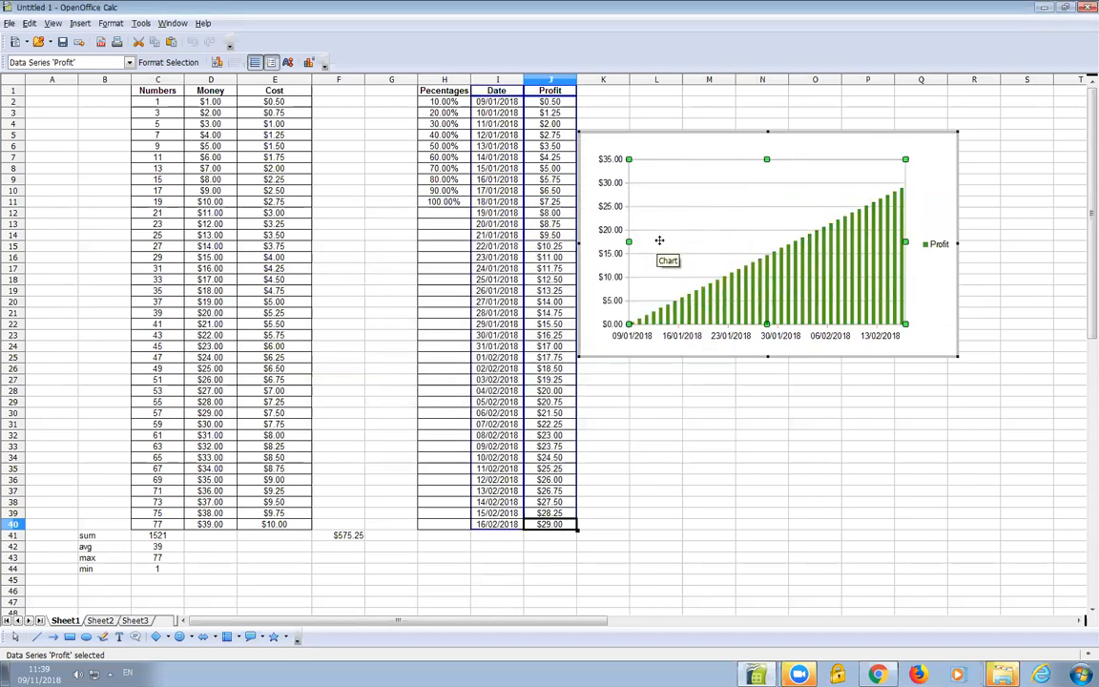
right_click(670, 241)
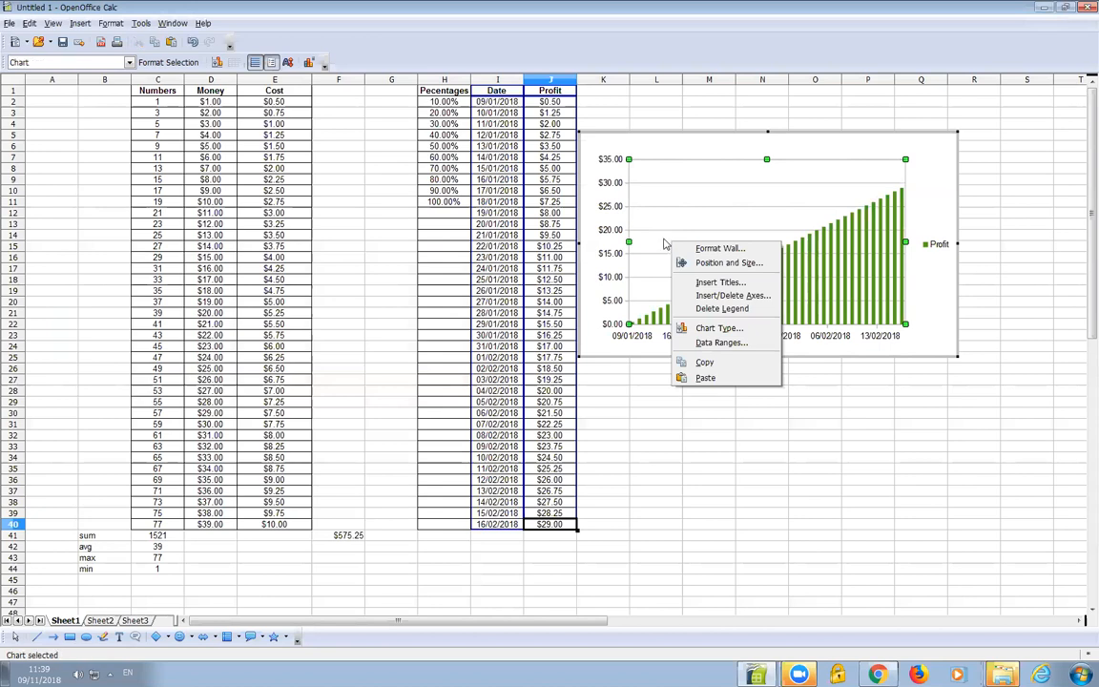
click(739, 252)
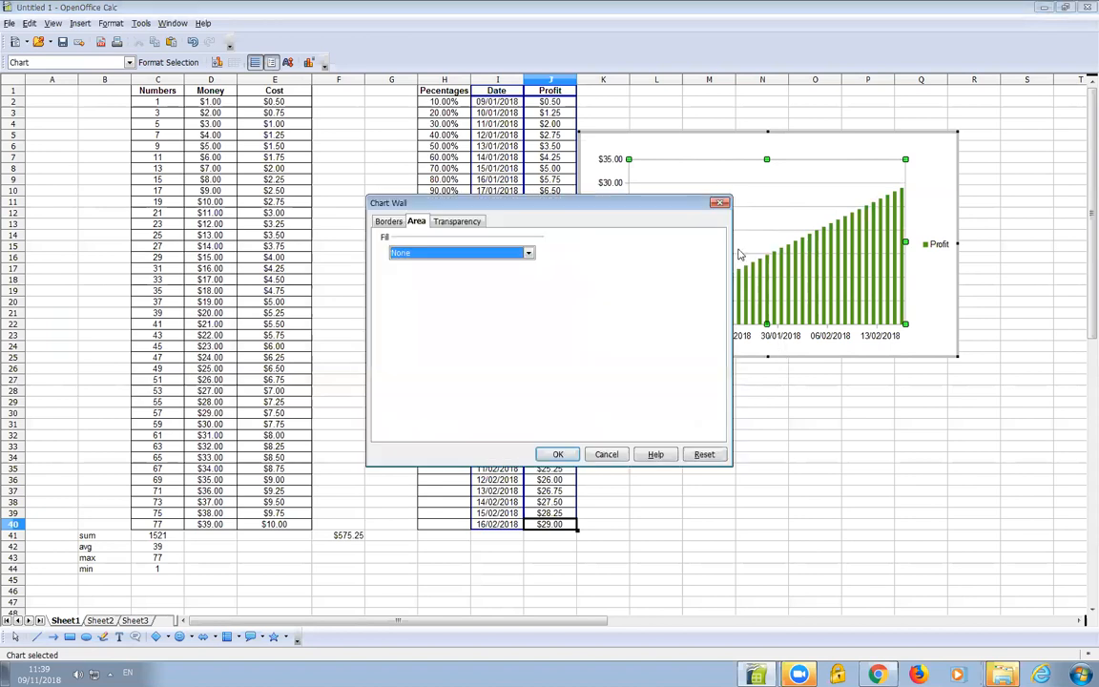
click(442, 254)
click(434, 284)
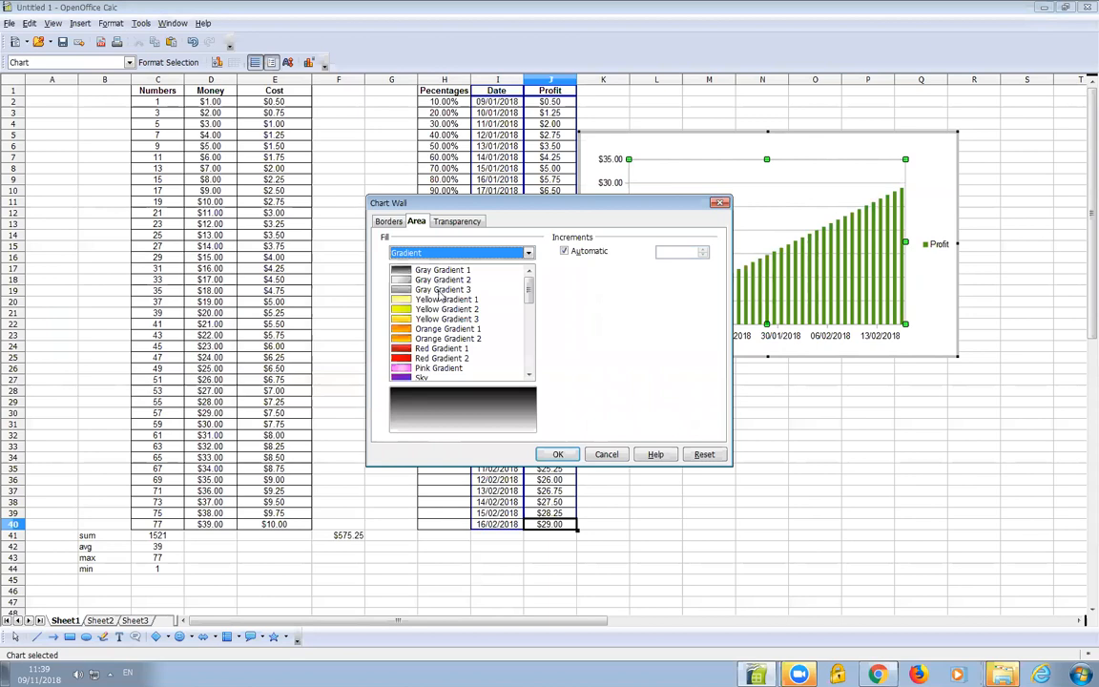
click(442, 279)
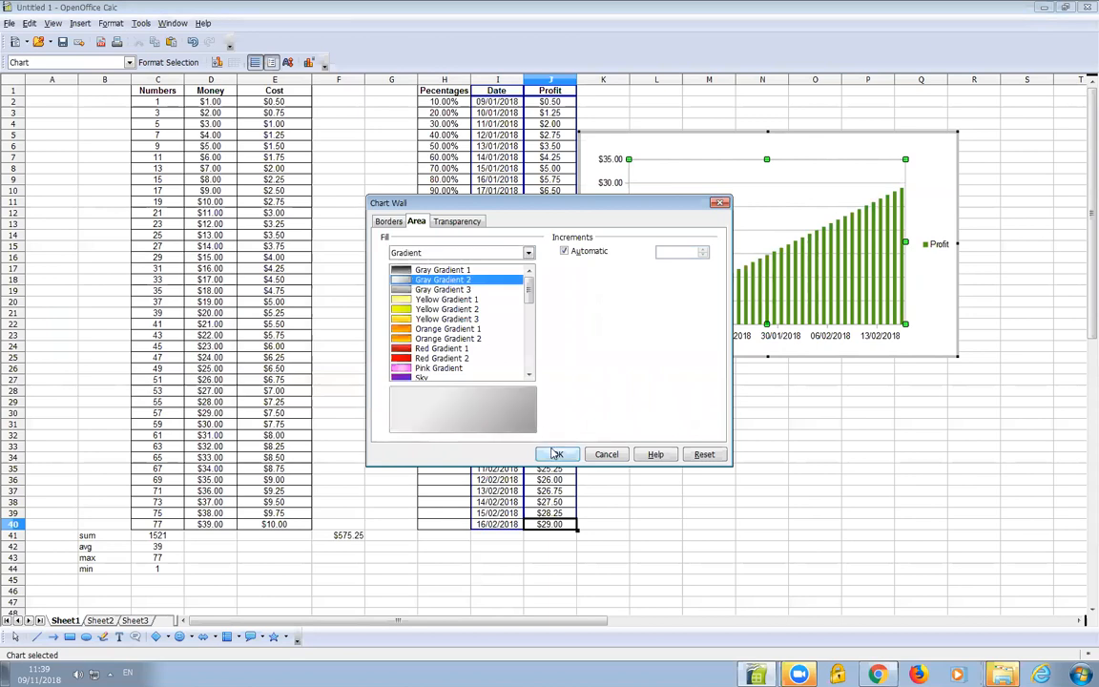
click(559, 453)
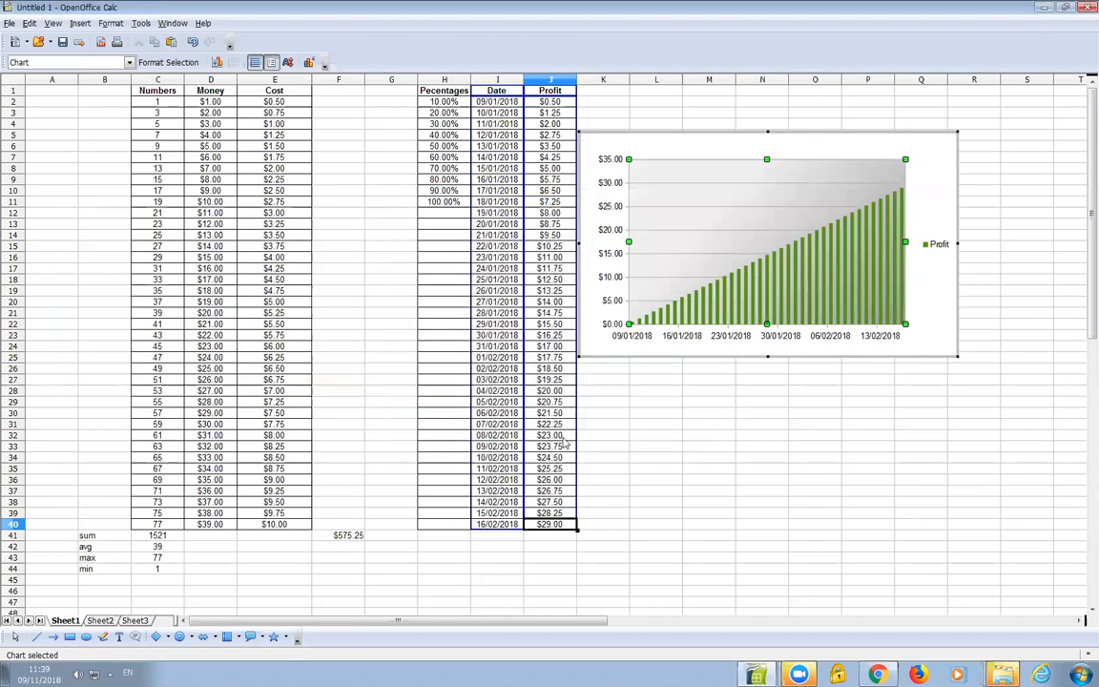
Format the chart area with a light green background colour
click(588, 203)
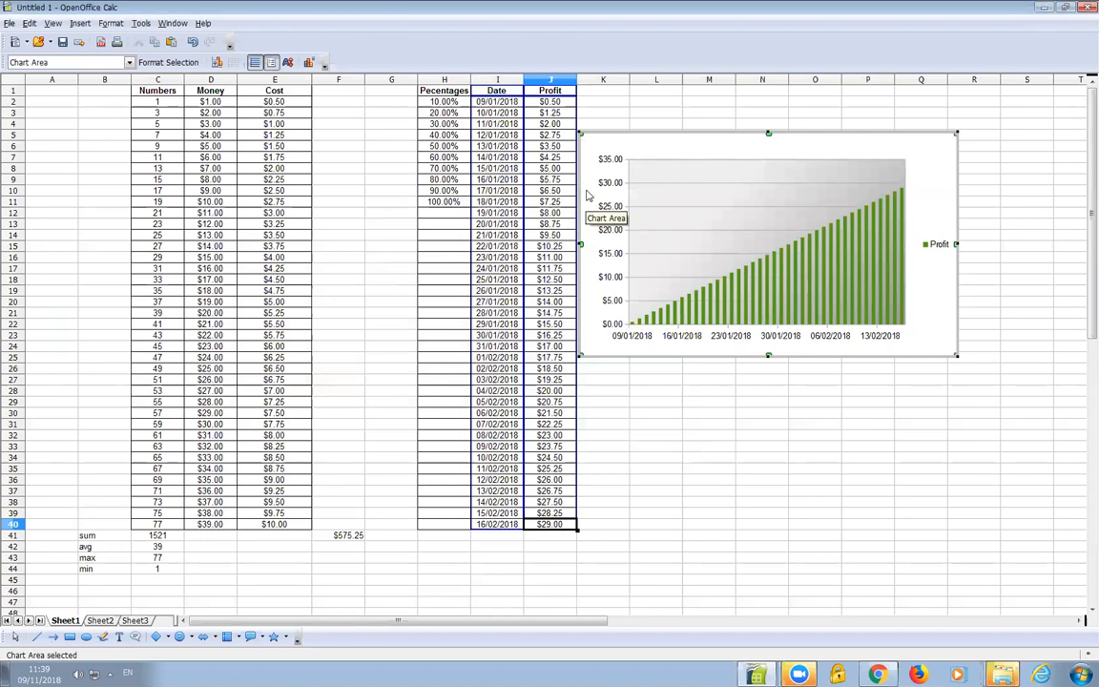
right_click(937, 173)
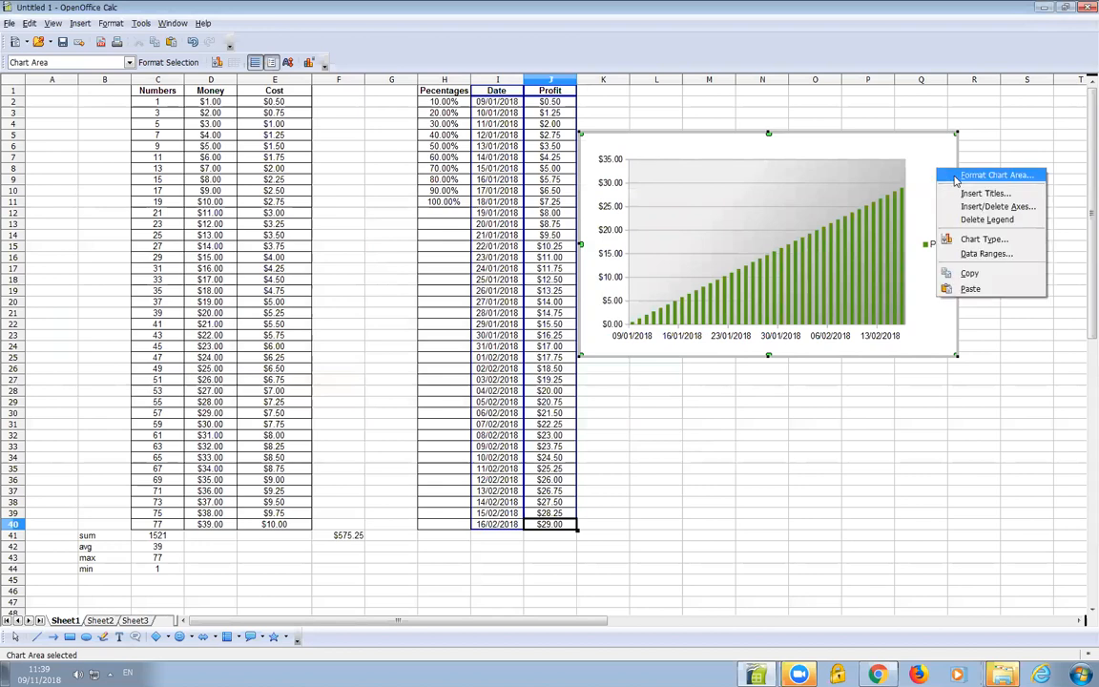
click(956, 178)
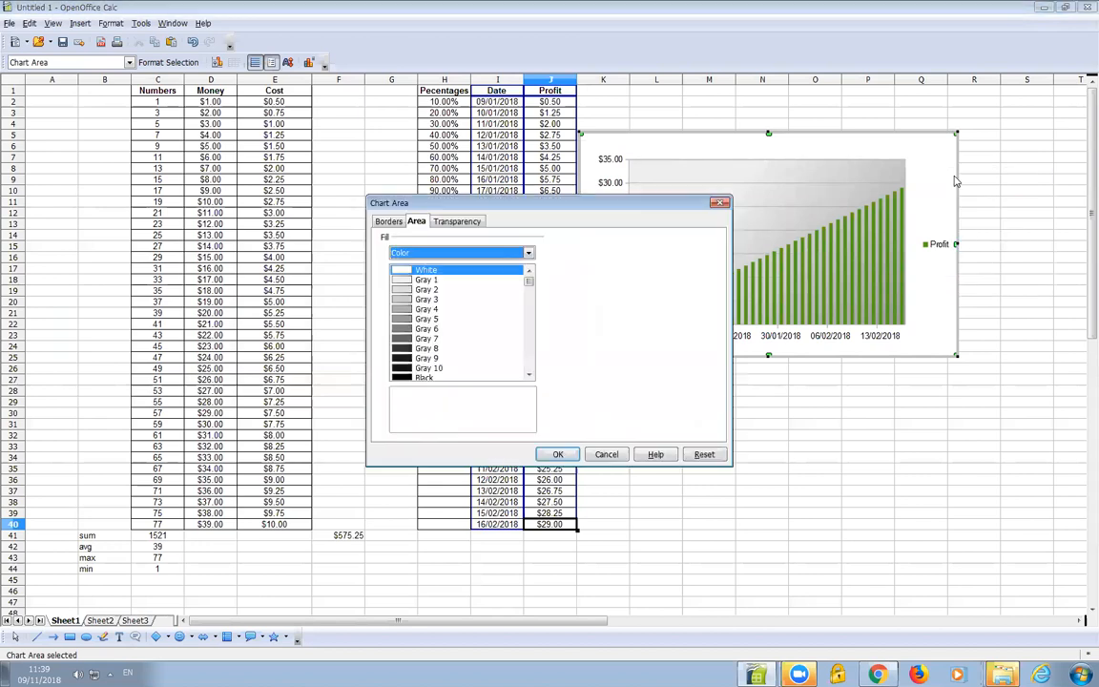
scroll(471, 318, down, 6)
click(439, 305)
scroll(434, 302, up, 4)
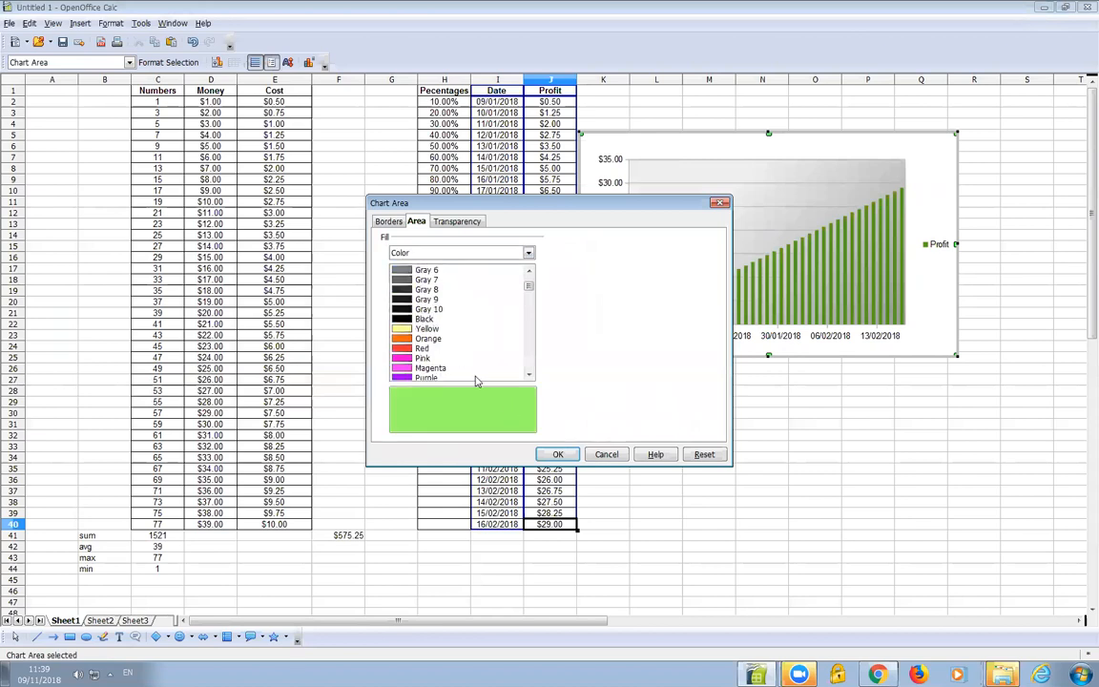
click(561, 455)
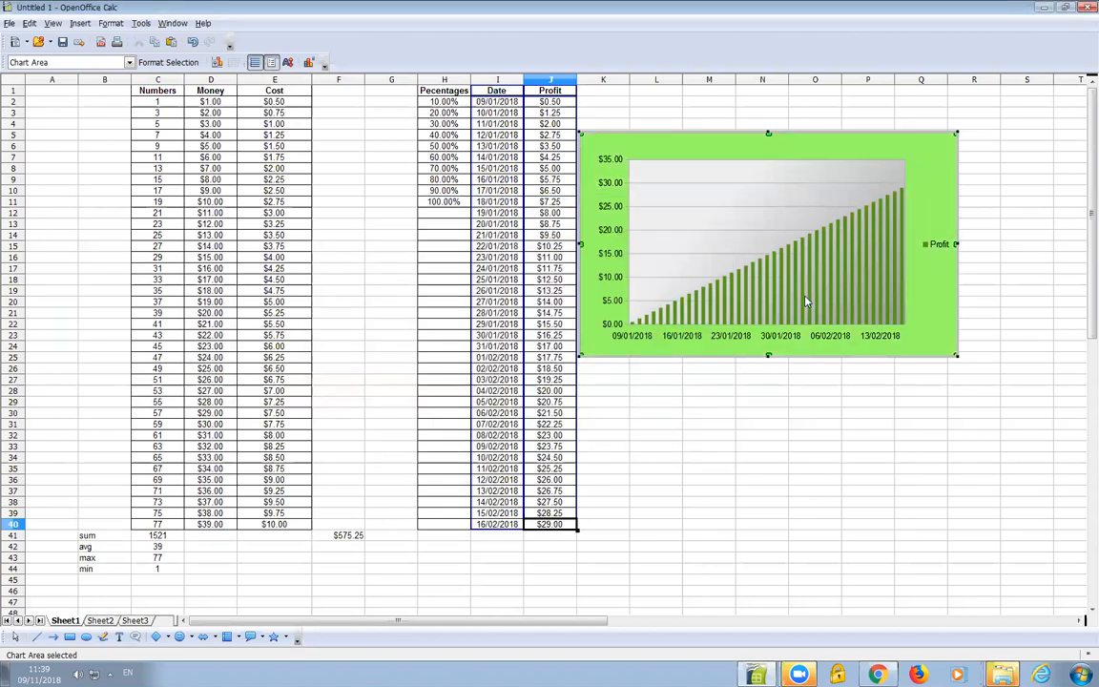
Exit chart editing mode and return to the worksheet
click(937, 242)
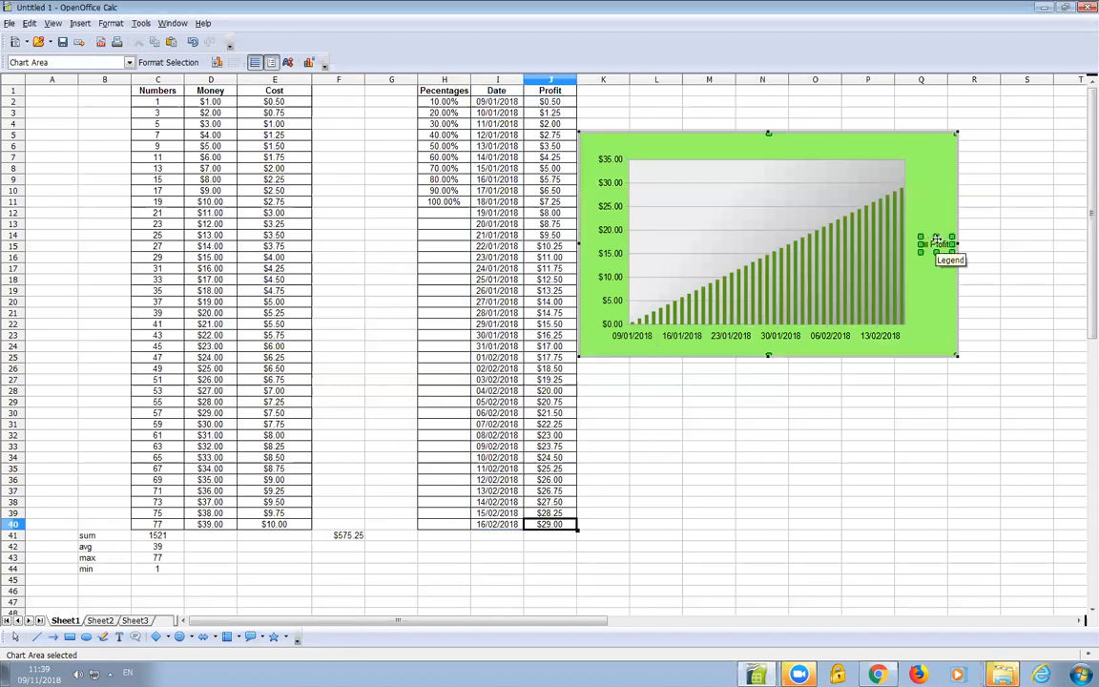
click(784, 324)
click(610, 303)
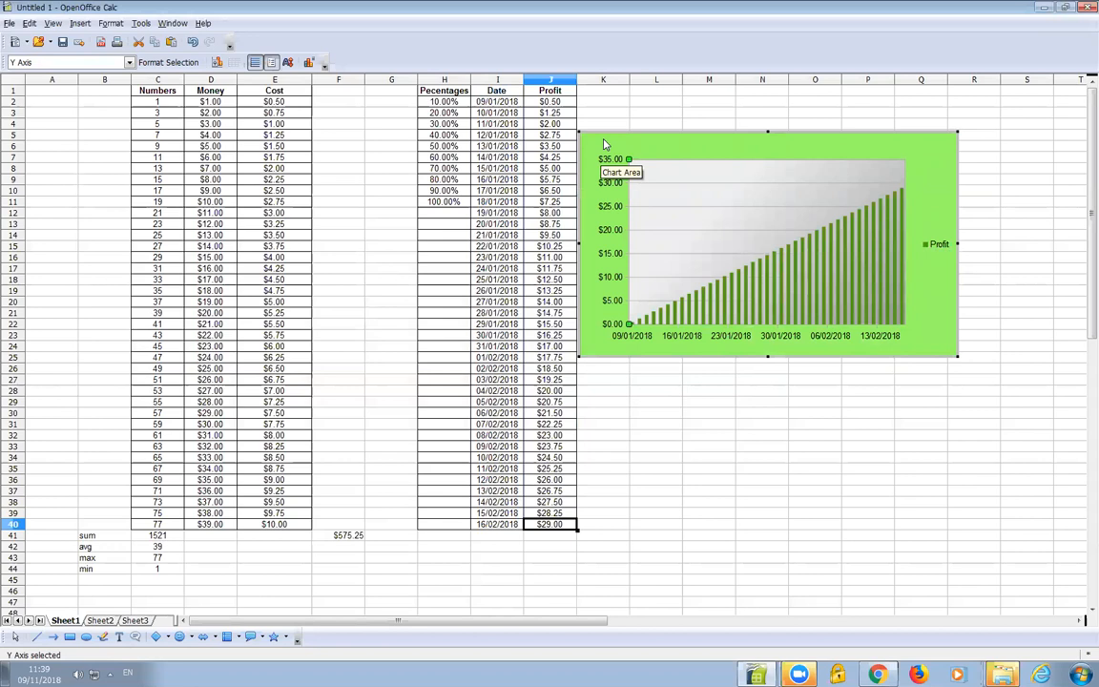
click(665, 121)
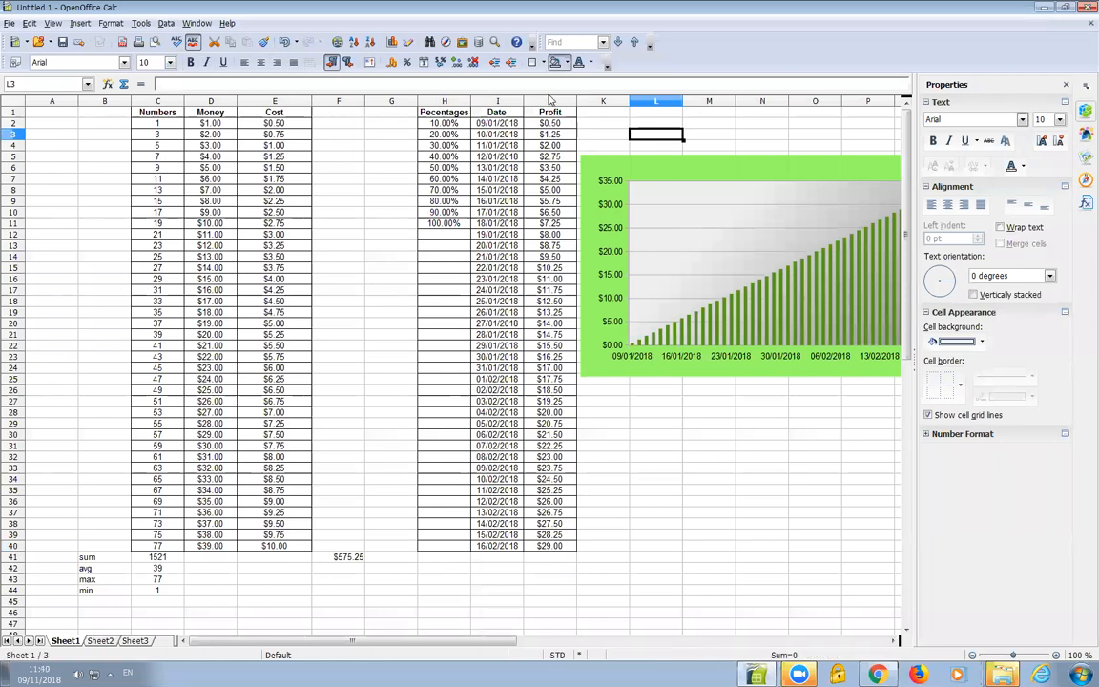
Resize the chart to about 4.97 by 2.99 inches and position it beside the Profit column, then deselect it
mouse_move(660, 163)
mouse_down()
mouse_move(599, 210)
mouse_move(662, 193)
mouse_move(666, 169)
mouse_up()
drag(772, 385, 773, 490)
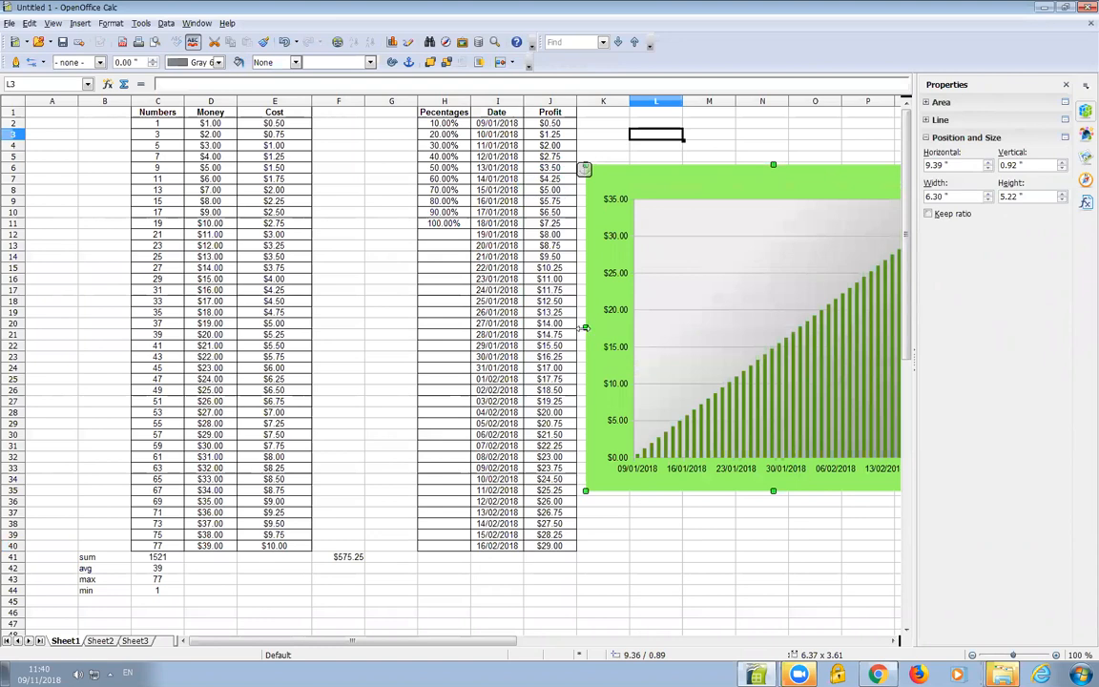
drag(585, 328, 506, 328)
drag(506, 490, 666, 350)
drag(756, 181, 664, 183)
mouse_move(651, 272)
mouse_down()
mouse_move(589, 244)
mouse_move(645, 253)
mouse_up()
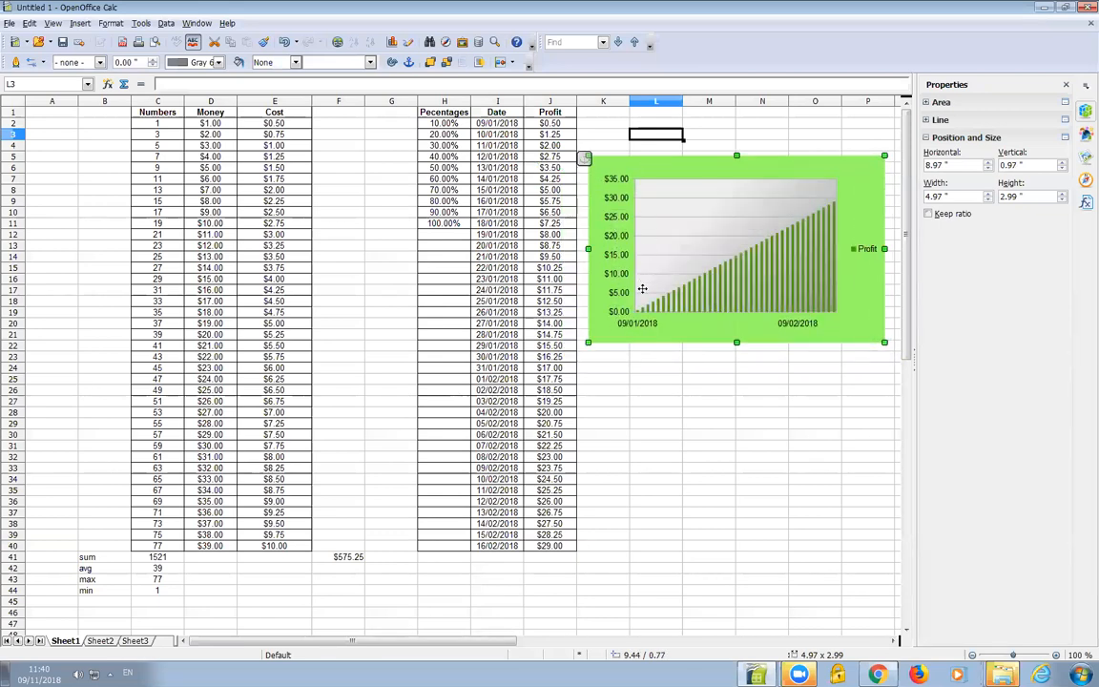
click(622, 370)
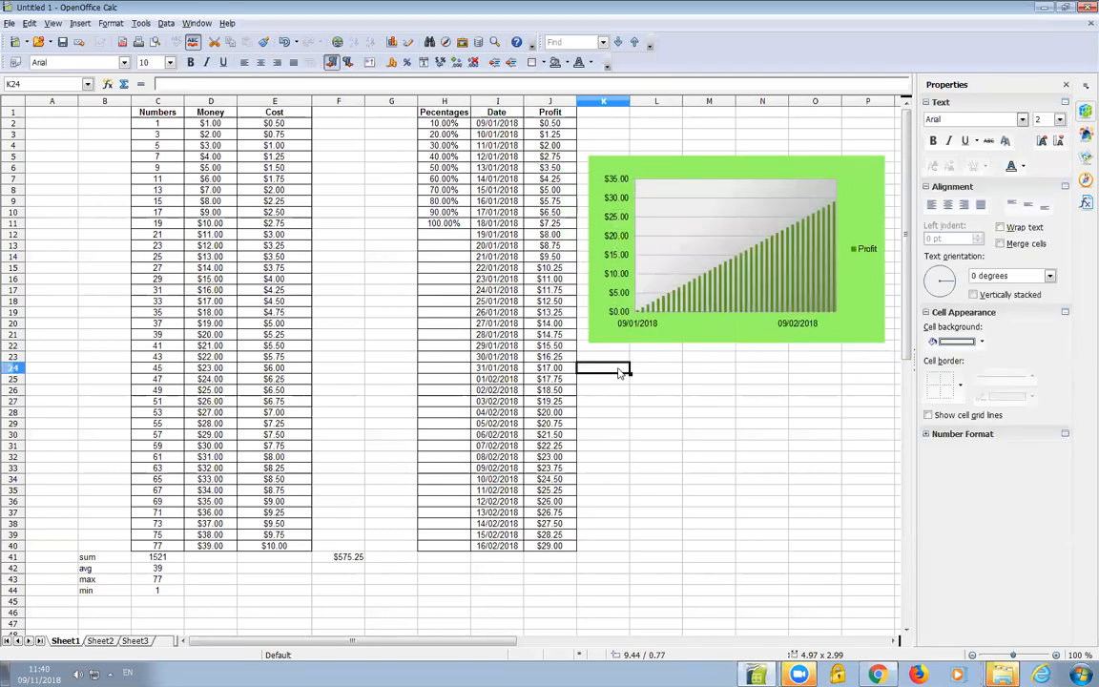